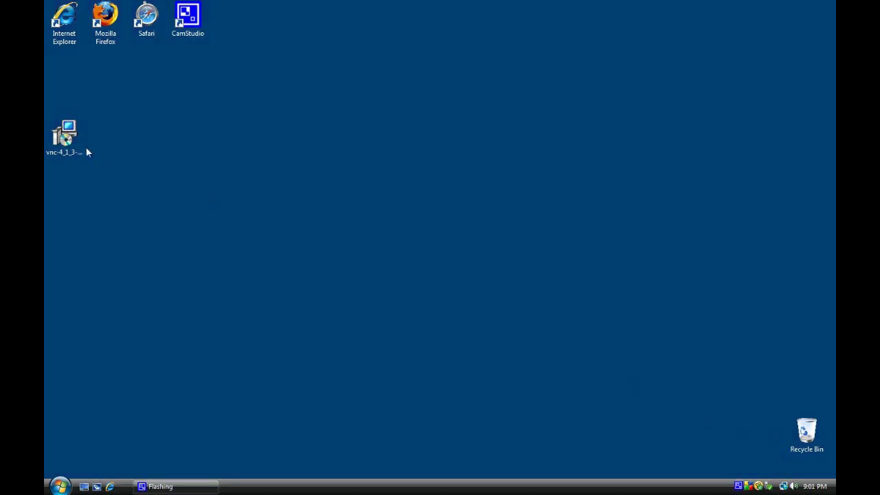
Launch the VNC installer, accept the license and keep the default C:\Program Files\RealVNC\VNC4 location
double_click(75, 147)
click(466, 254)
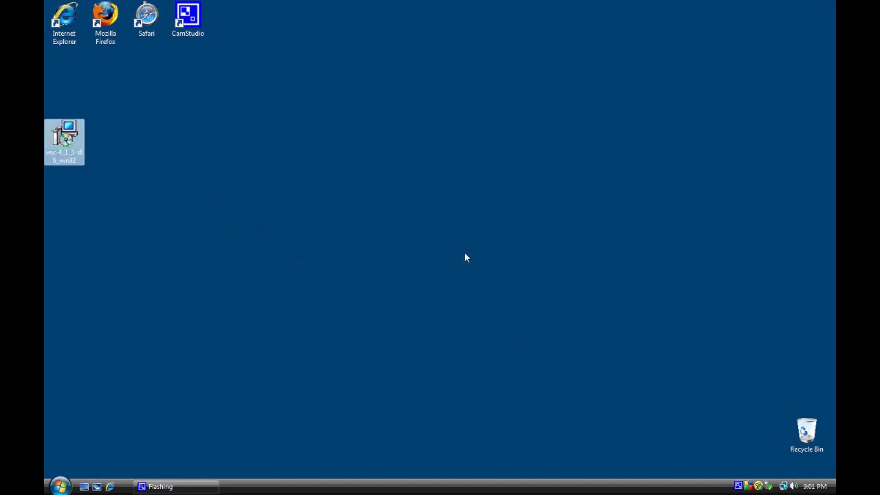
click(503, 333)
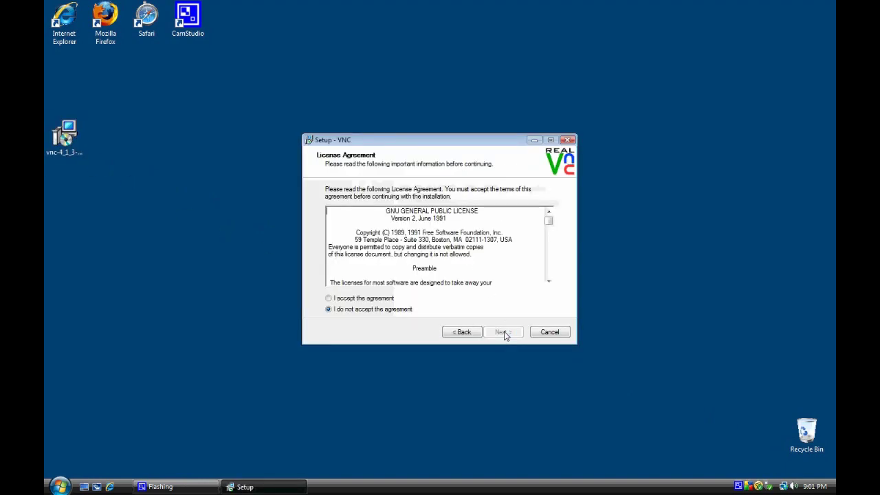
click(377, 299)
click(498, 333)
click(498, 333)
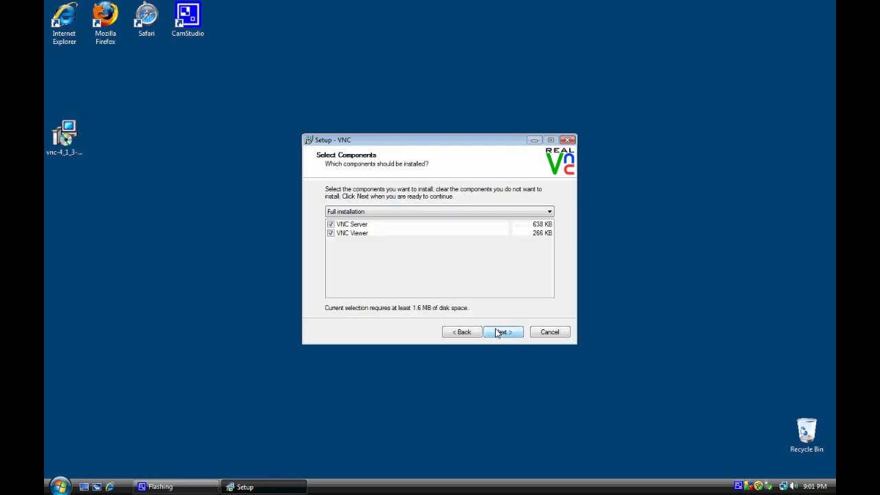
Select VNC Server only without the Viewer, keep the RealVNC Start menu folder, and untick the service-mode tasks
click(331, 233)
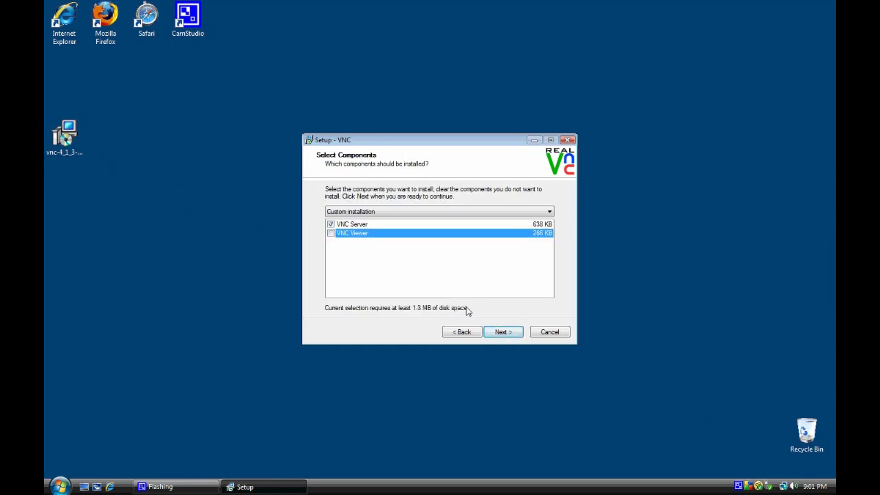
click(505, 334)
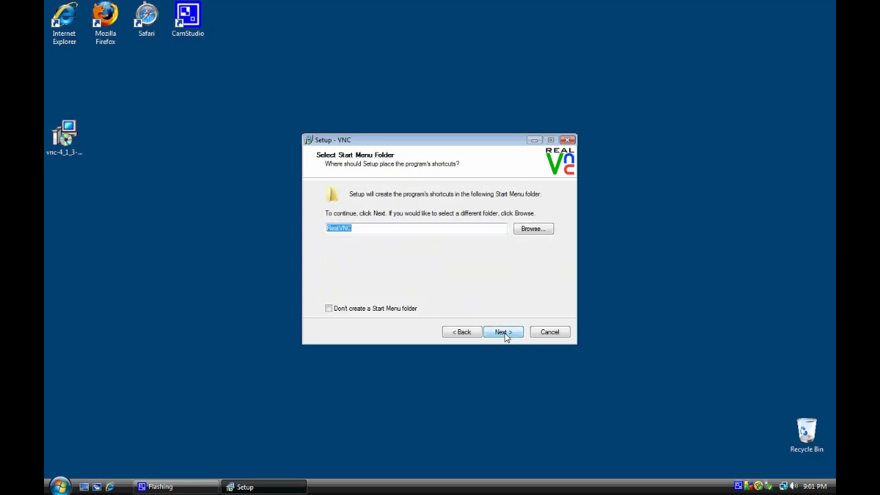
click(505, 334)
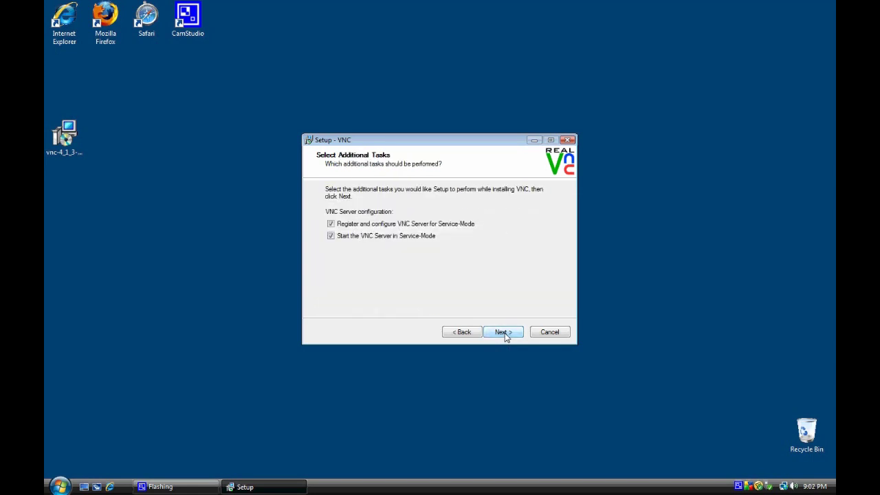
click(331, 236)
click(331, 224)
click(335, 237)
click(333, 237)
Install VNC Server and close the setup wizard
click(501, 333)
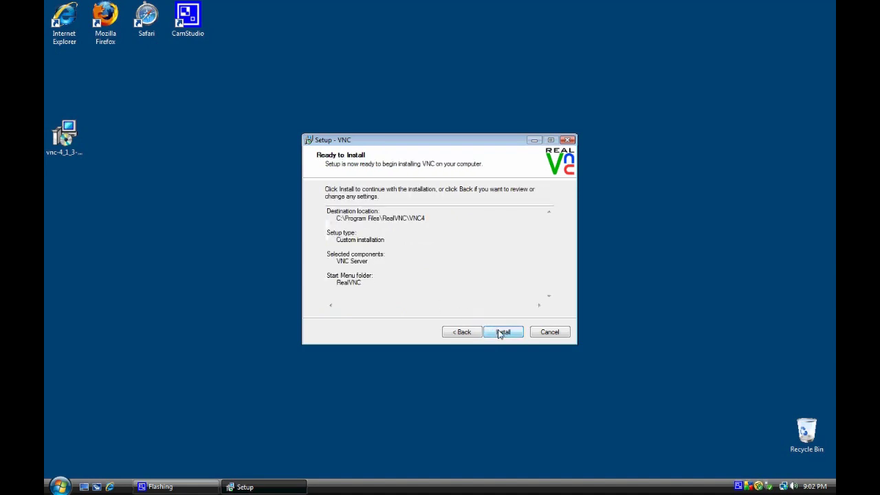
click(500, 333)
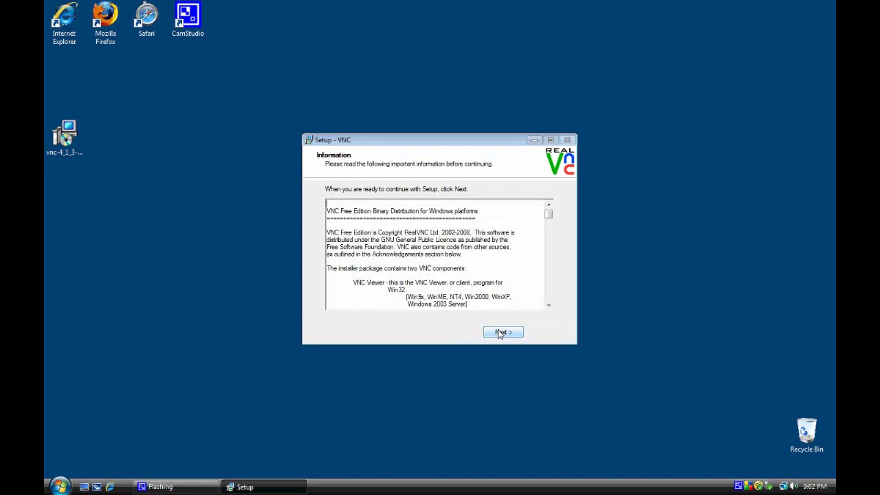
click(500, 333)
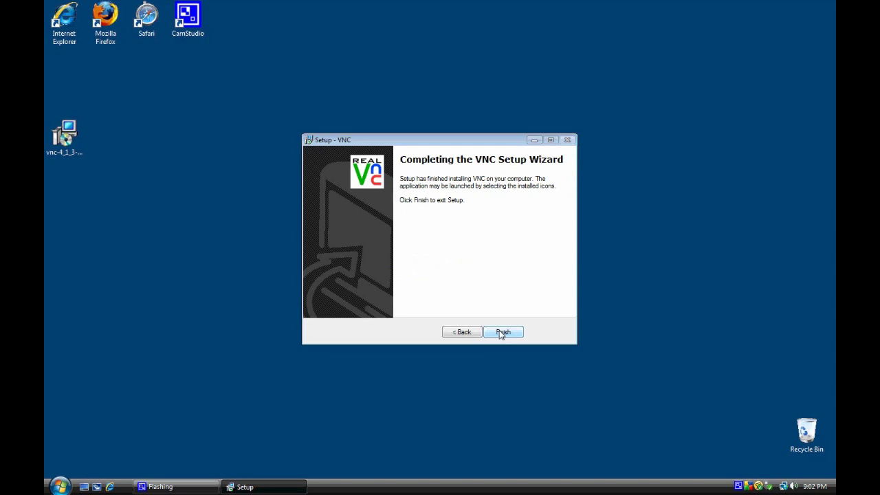
click(501, 333)
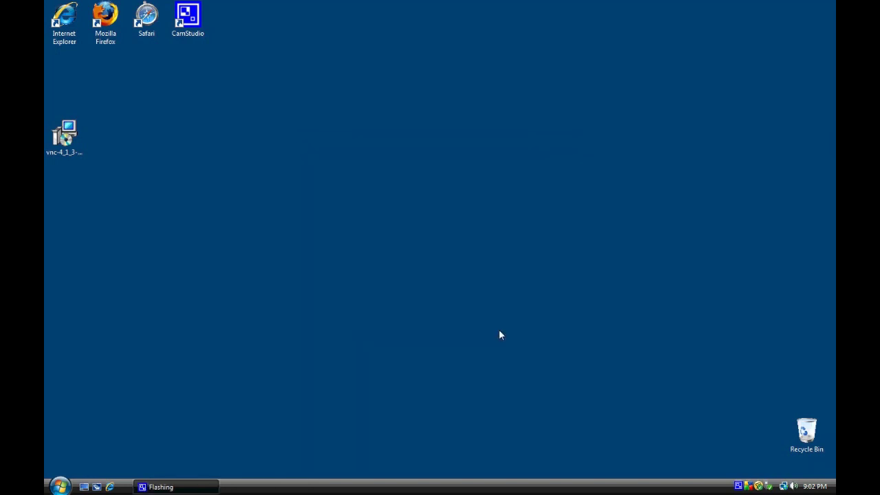
Confirm the VNC Server (User-Mode) settings with No Authentication, then reopen All Programs
click(60, 486)
click(75, 450)
scroll(172, 323, down, 10)
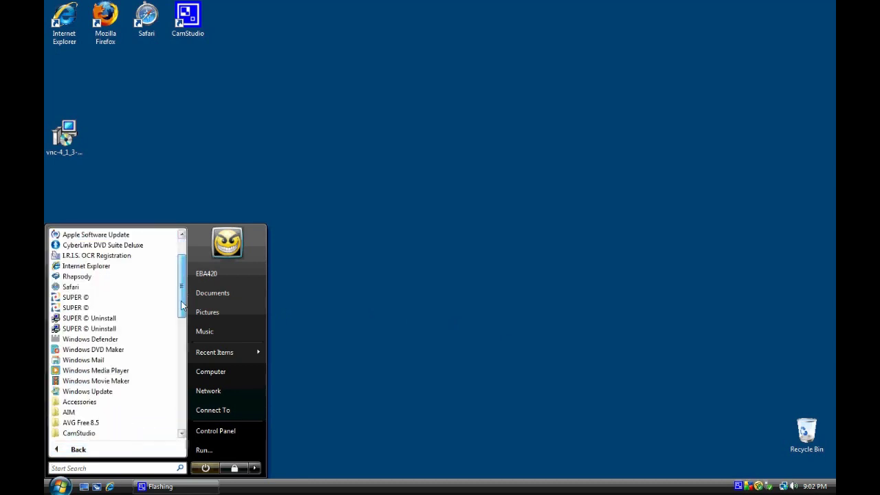
click(85, 319)
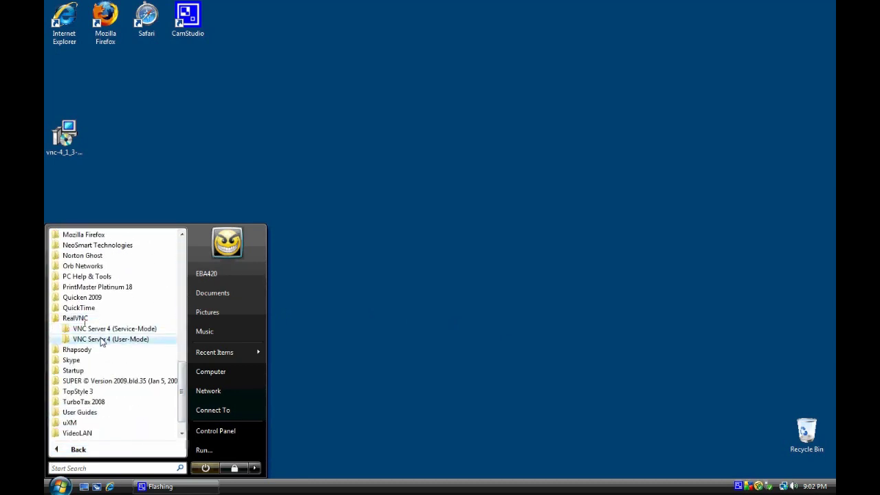
click(102, 339)
click(103, 351)
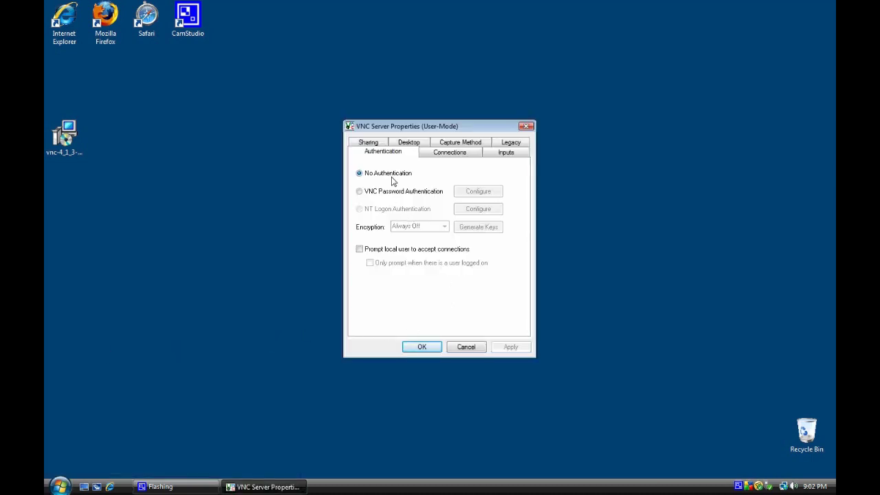
click(427, 348)
click(63, 484)
click(88, 449)
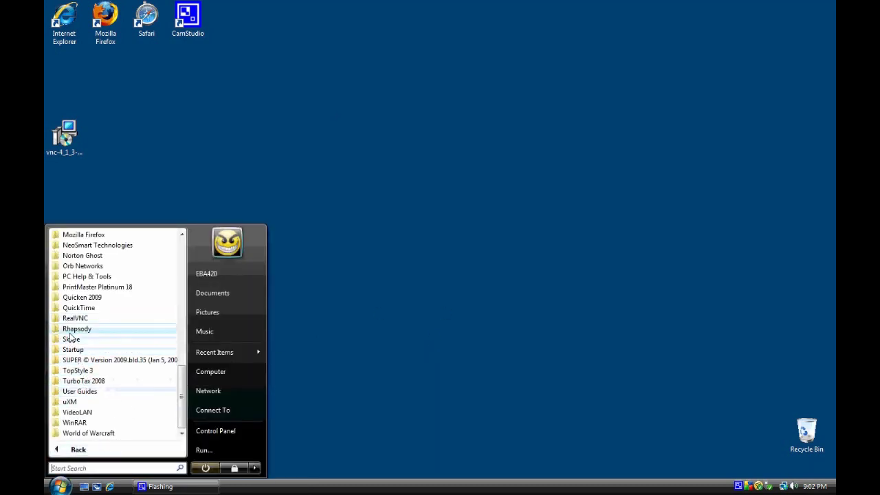
Run VNC Server (User-Mode) and unblock it in the Windows Firewall alert
click(74, 320)
click(86, 339)
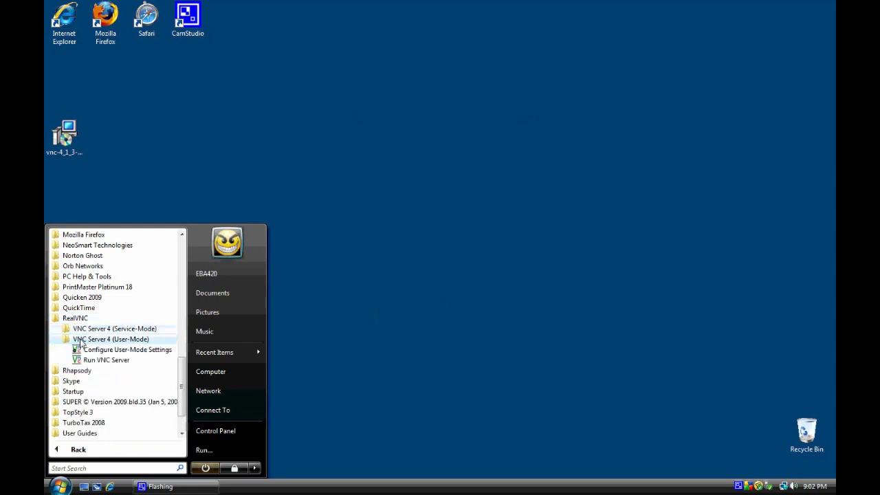
click(97, 365)
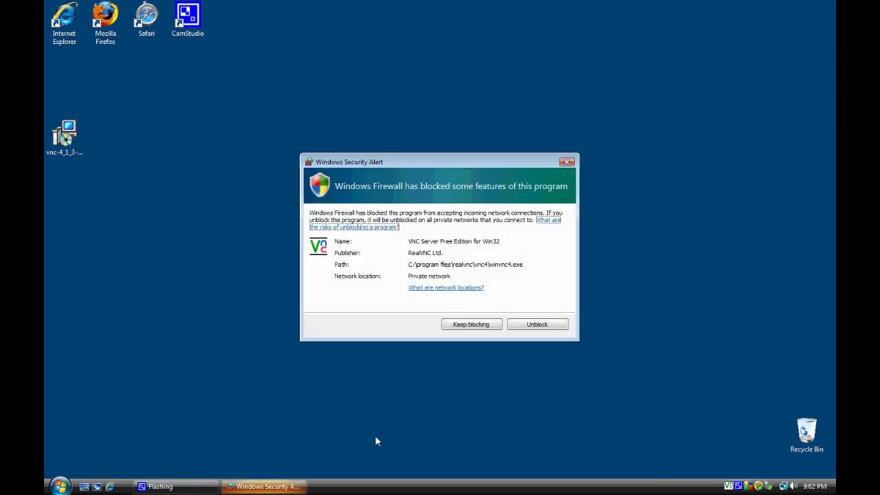
click(527, 328)
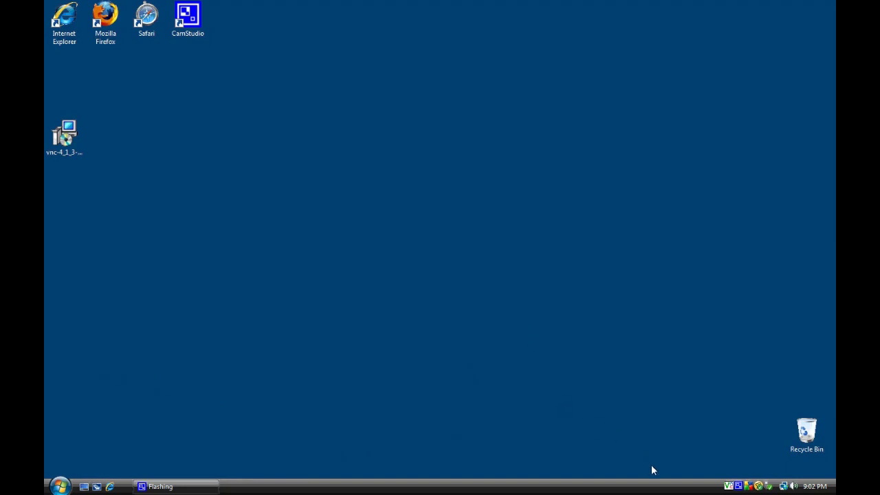
Open Windows Firewall from the Control Panel
click(60, 486)
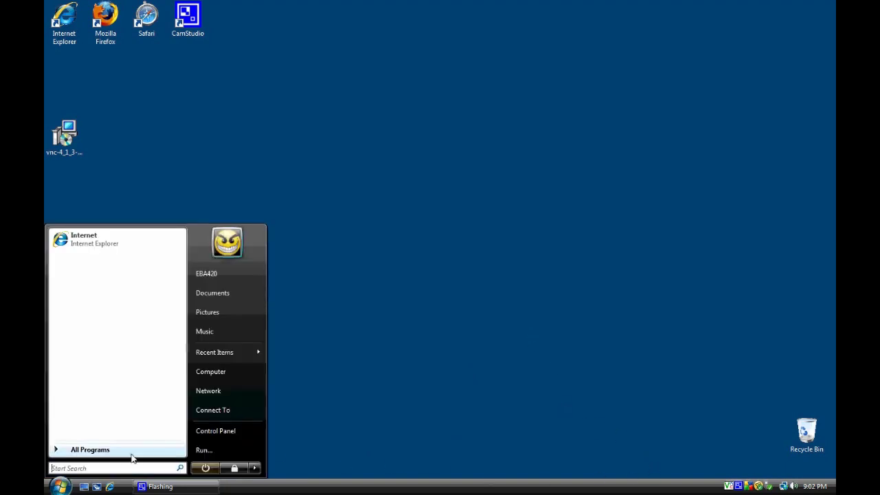
click(250, 430)
drag(531, 274, 530, 369)
double_click(486, 295)
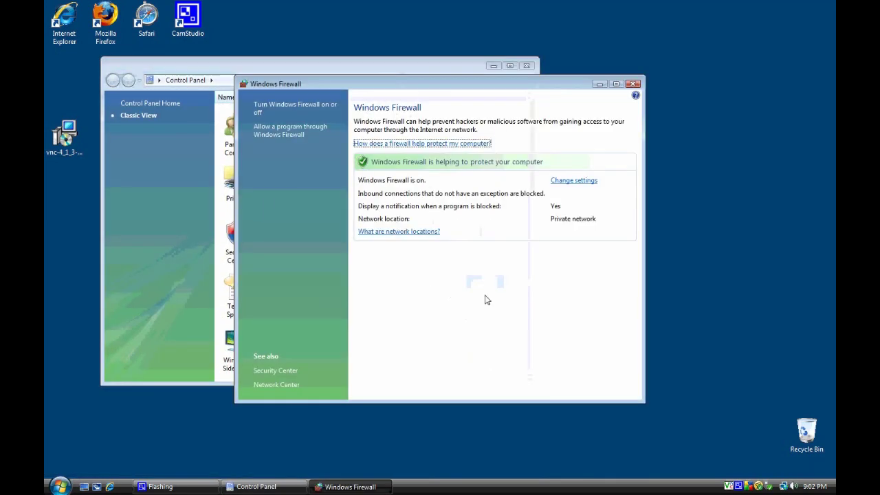
Review the allowed-programs list, save the exceptions, and close Windows Firewall and Control Panel
click(292, 135)
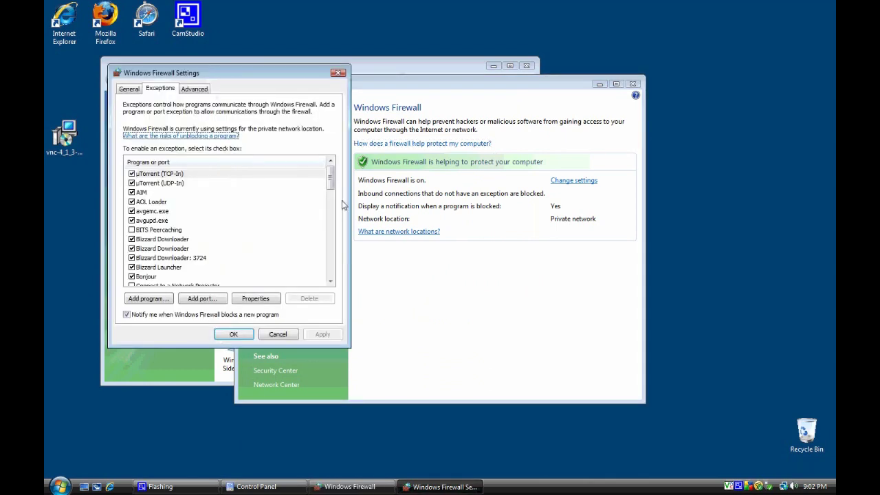
drag(331, 177, 330, 252)
scroll(330, 251, down, 3)
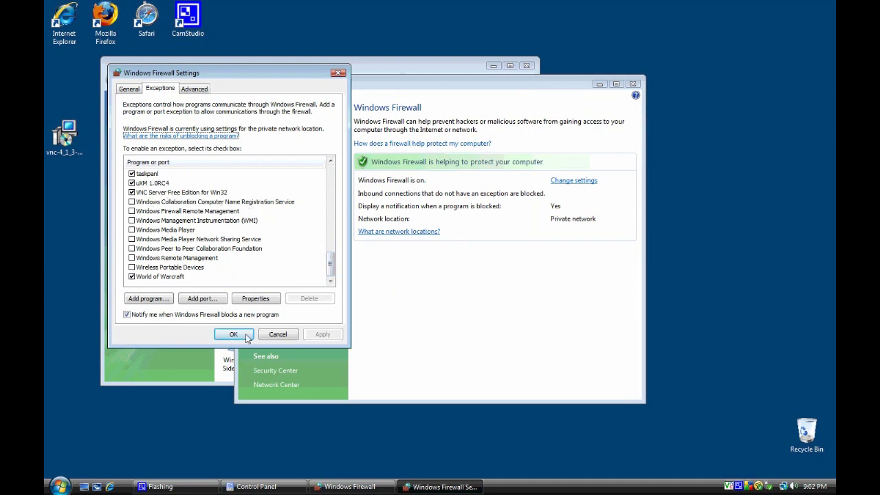
click(237, 335)
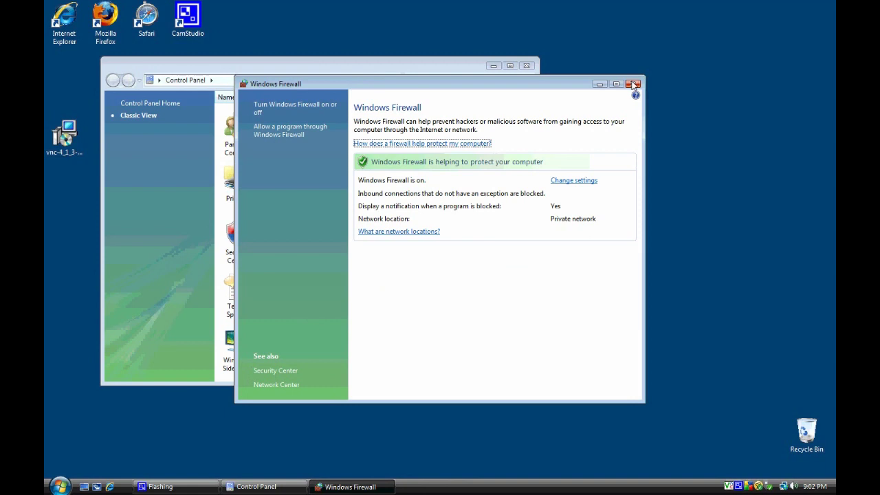
click(633, 83)
click(527, 66)
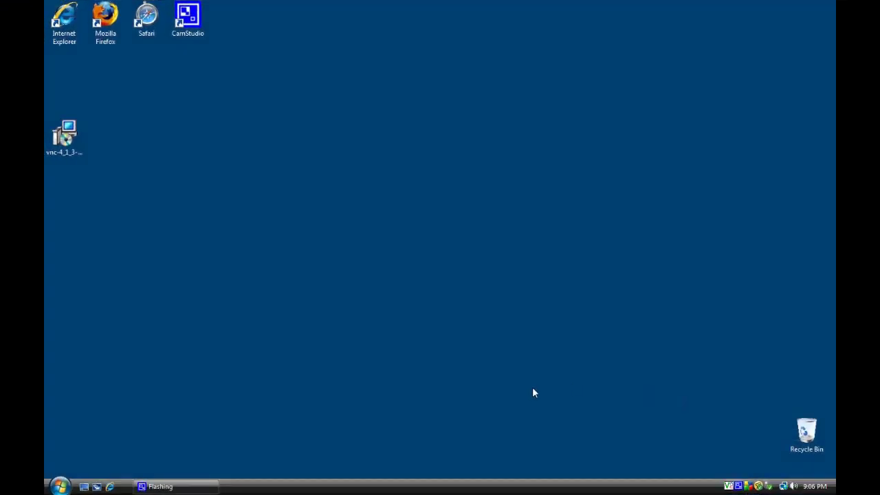
Open Command Prompt from Accessories and run ipconfig to show the PC's IP address
click(60, 487)
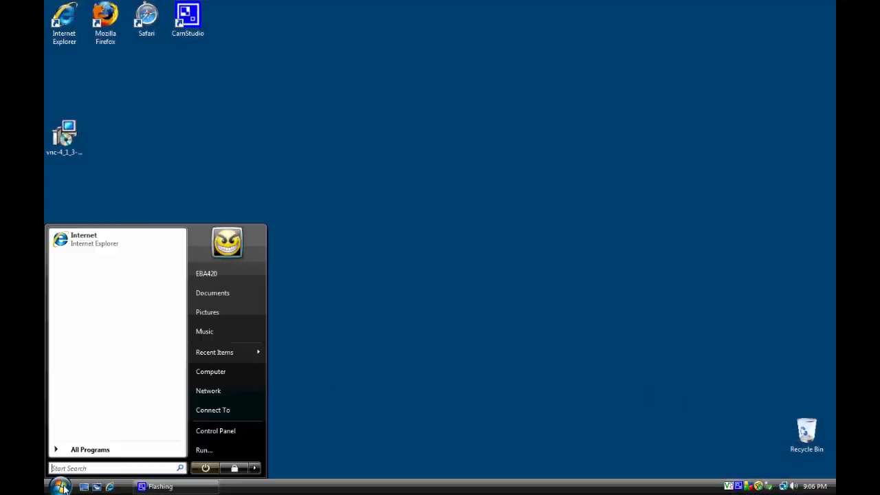
click(77, 449)
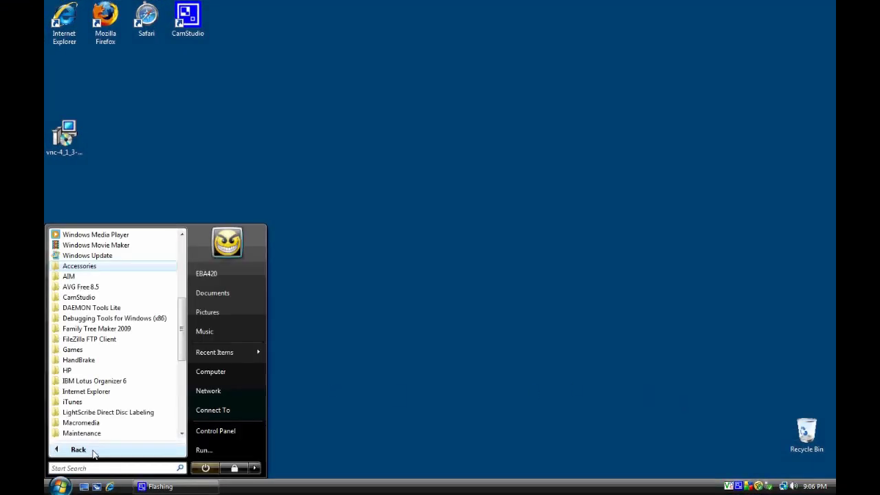
click(79, 265)
click(92, 287)
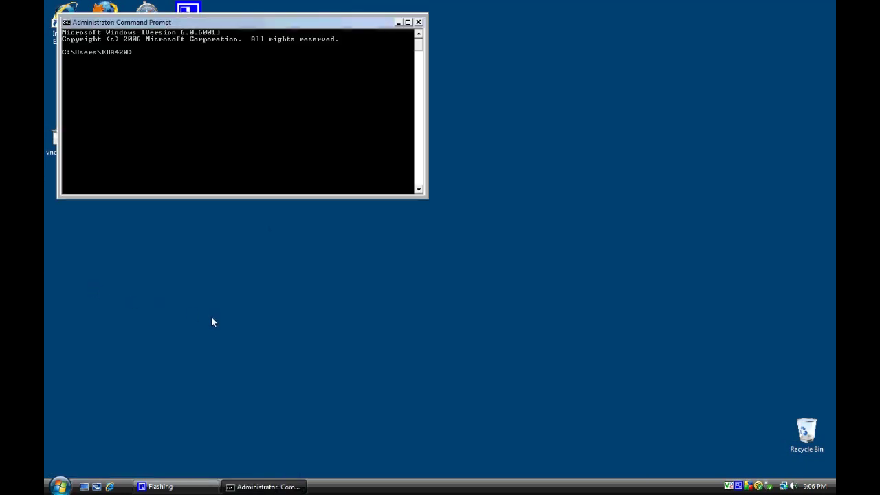
text(ipconfig)
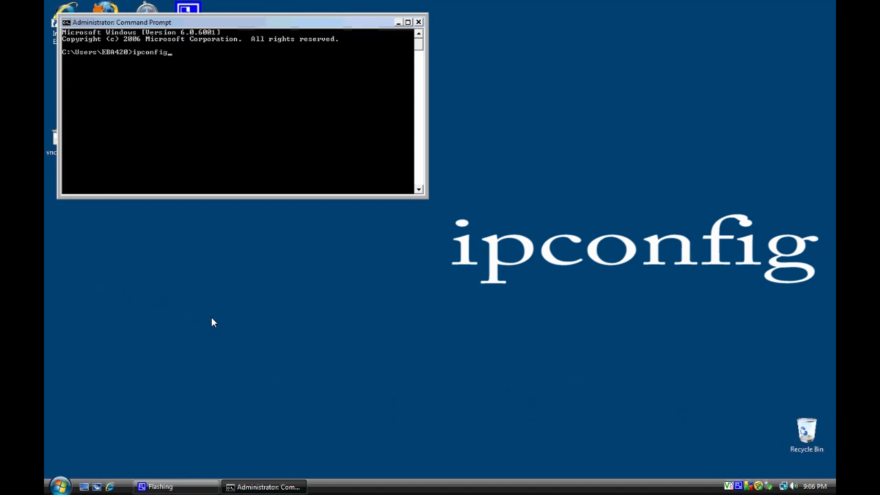
key(Return)
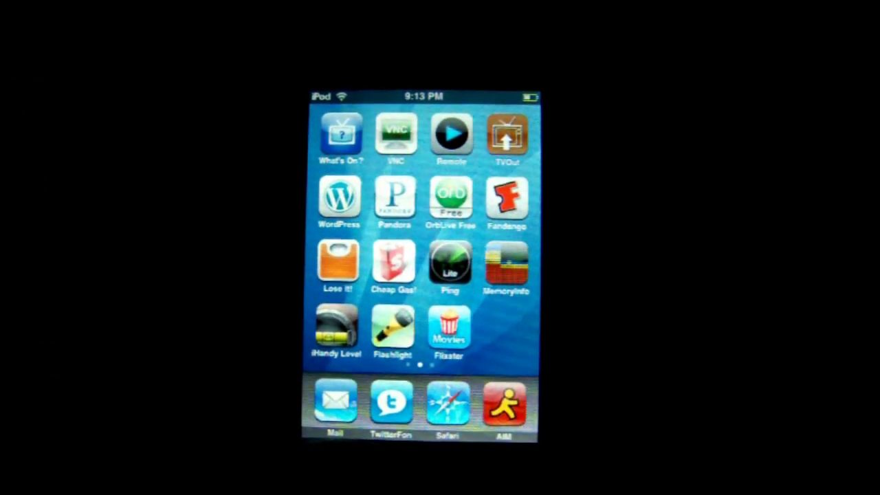
Launch VNC Lite and start a new connection with server IP 192.168.1.5
click(393, 328)
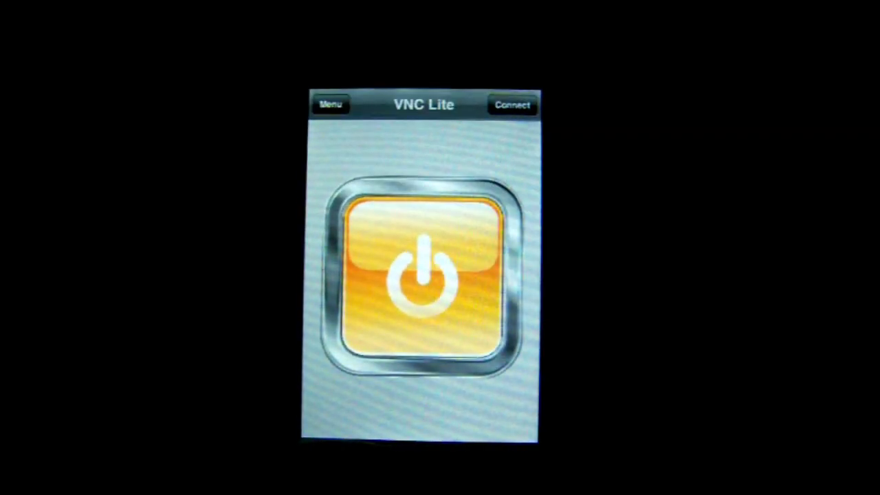
click(419, 173)
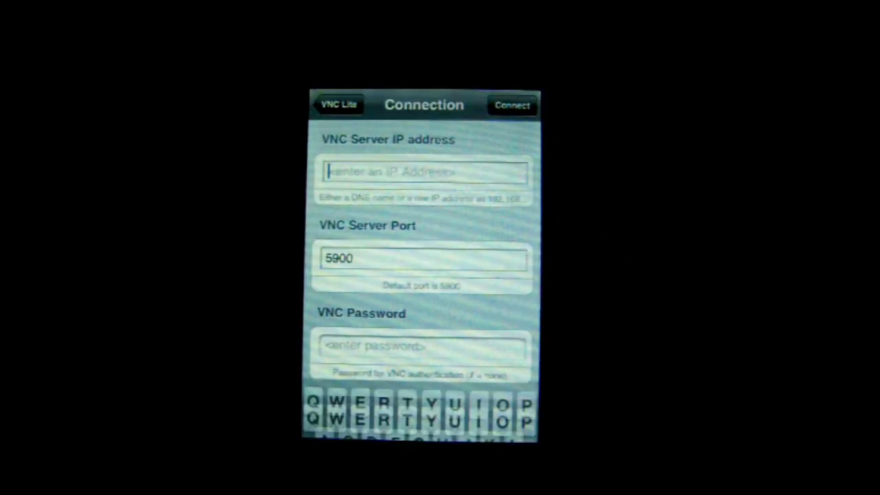
text(z)
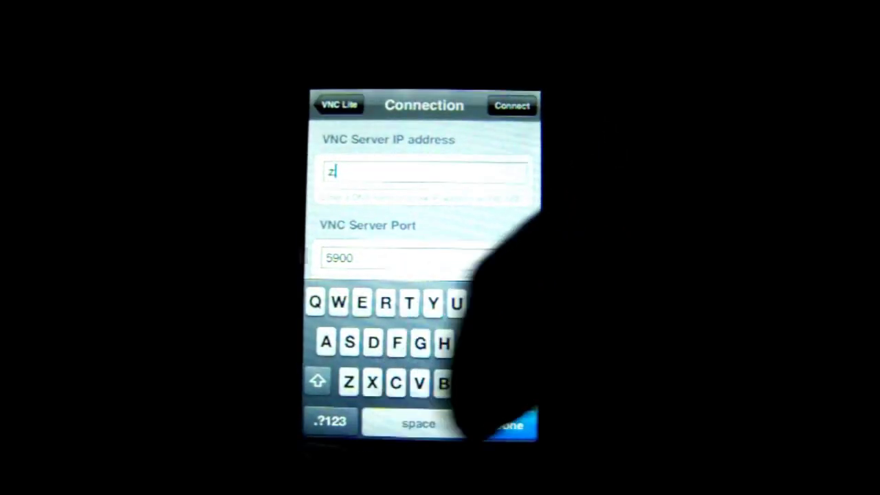
key(BackSpace)
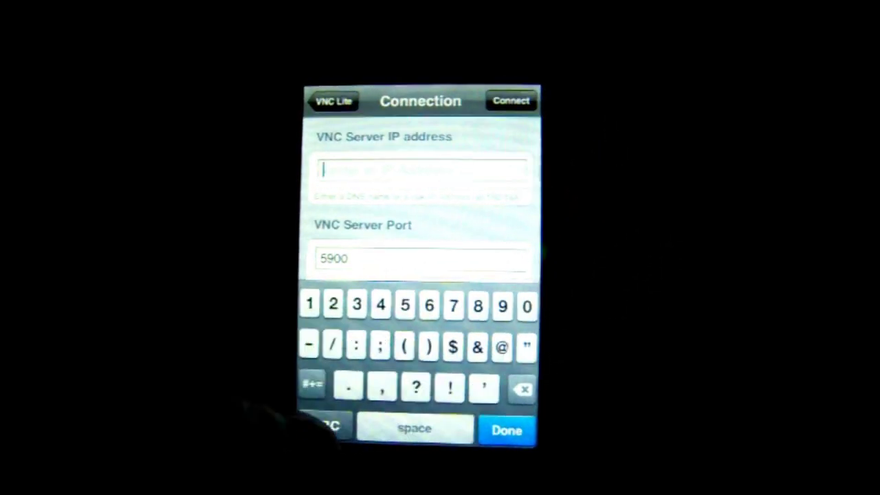
text(192)
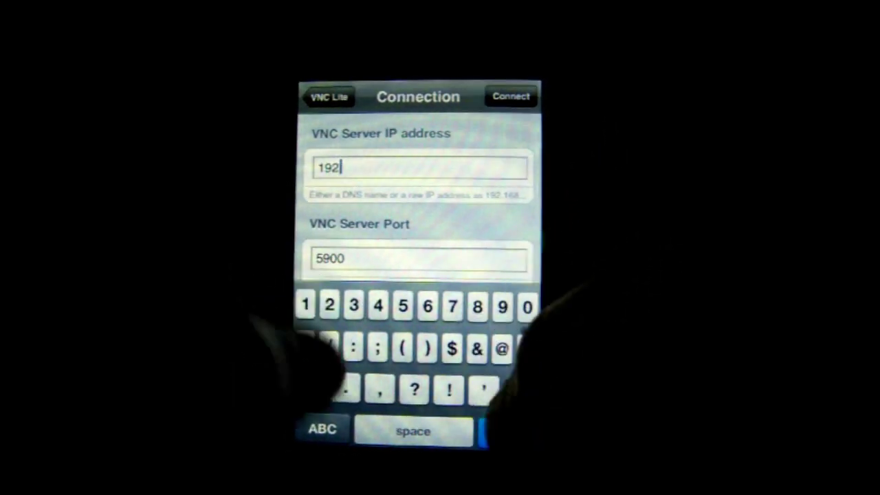
text(.)
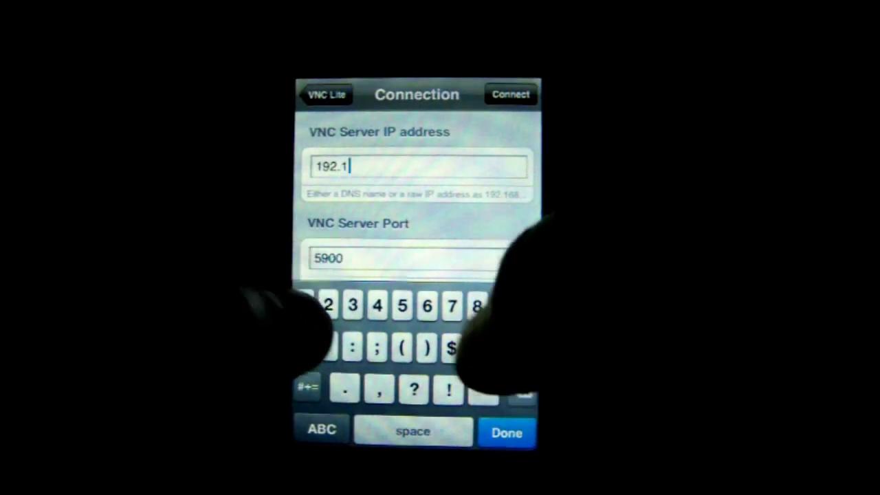
text(168)
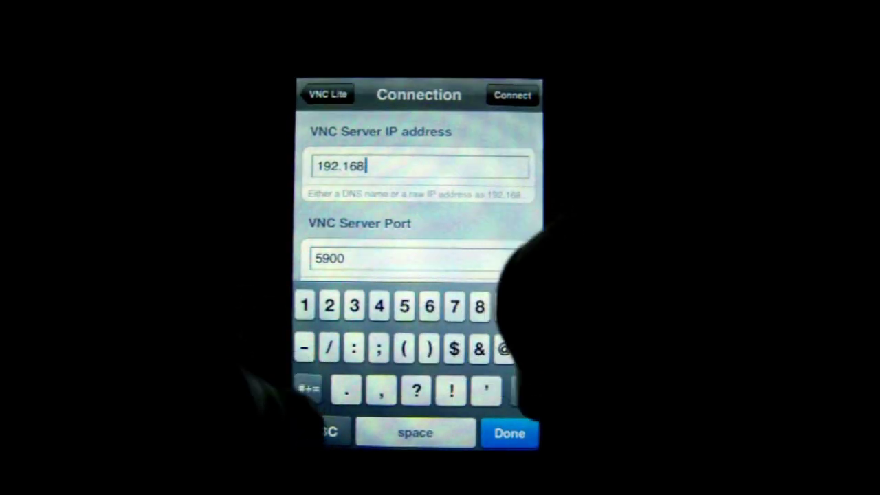
text(.)
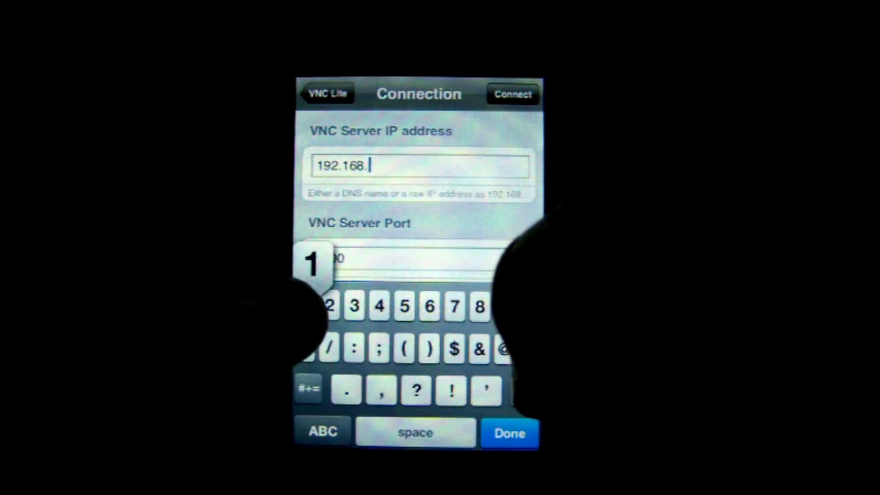
text(1)
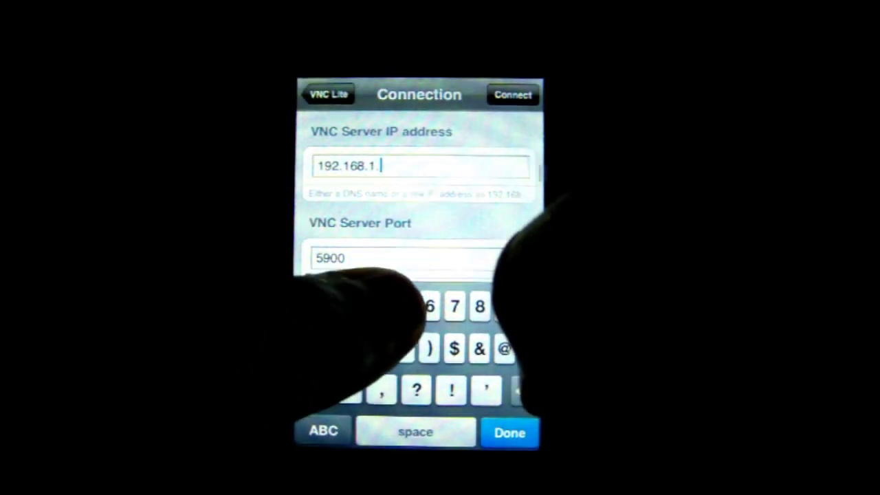
text(.4)
key(BackSpace)
text(5)
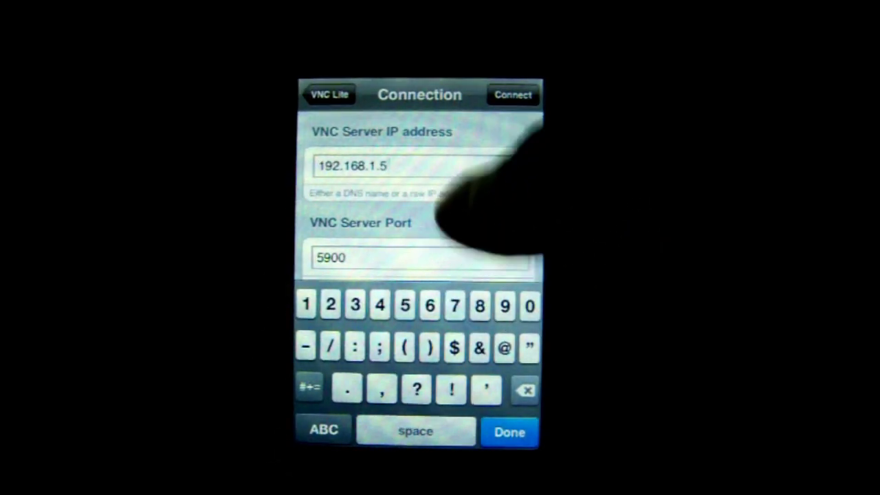
Keep port 5900, enter the one-character VNC password, and finish the connection setup
scroll(440, 234, down, 2)
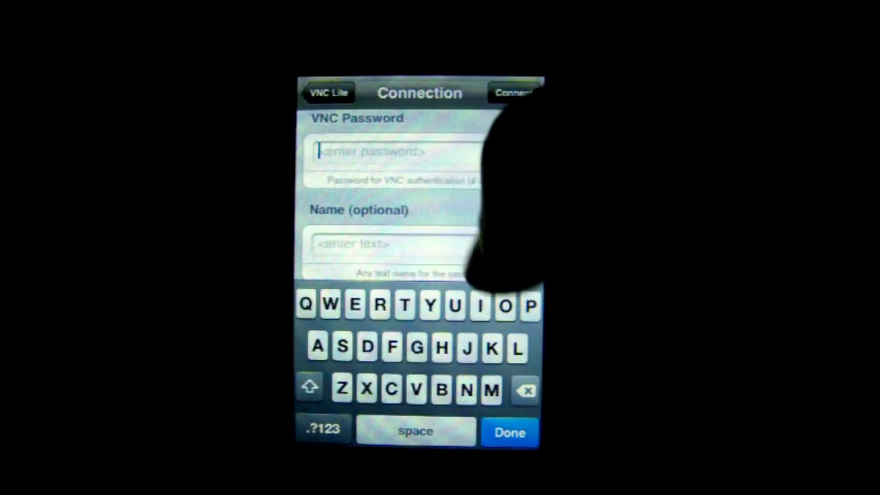
click(324, 429)
click(307, 389)
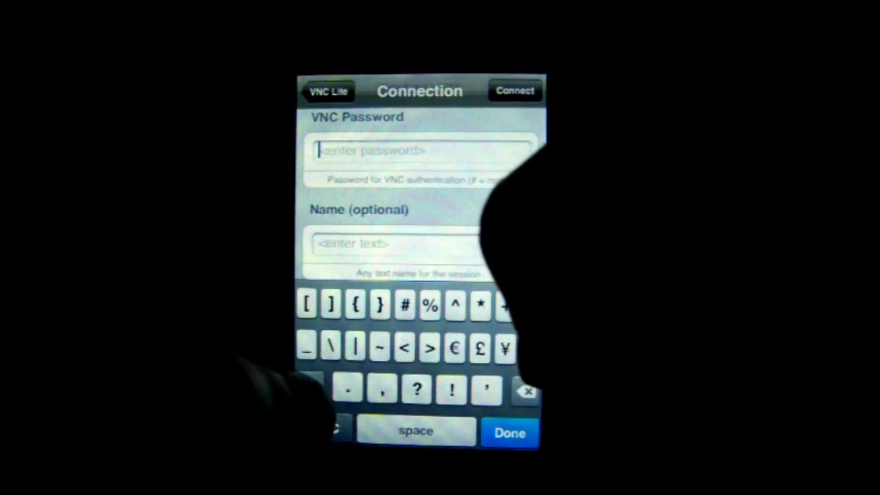
text(#)
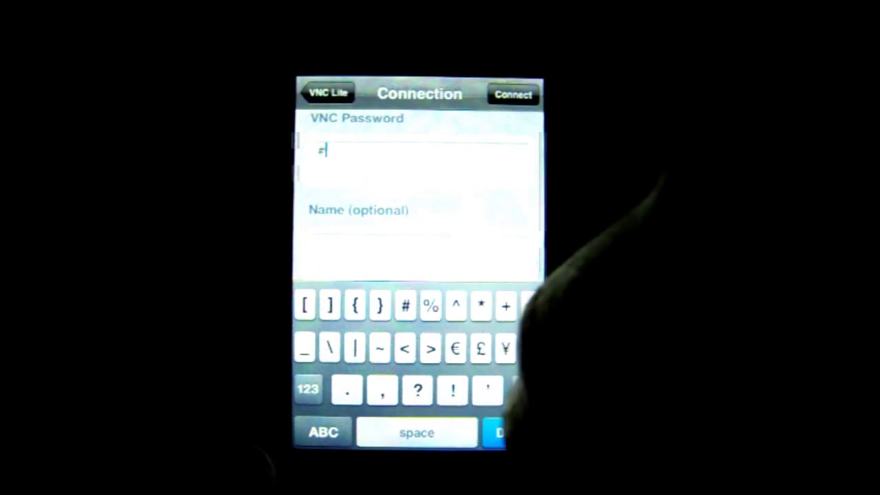
click(509, 432)
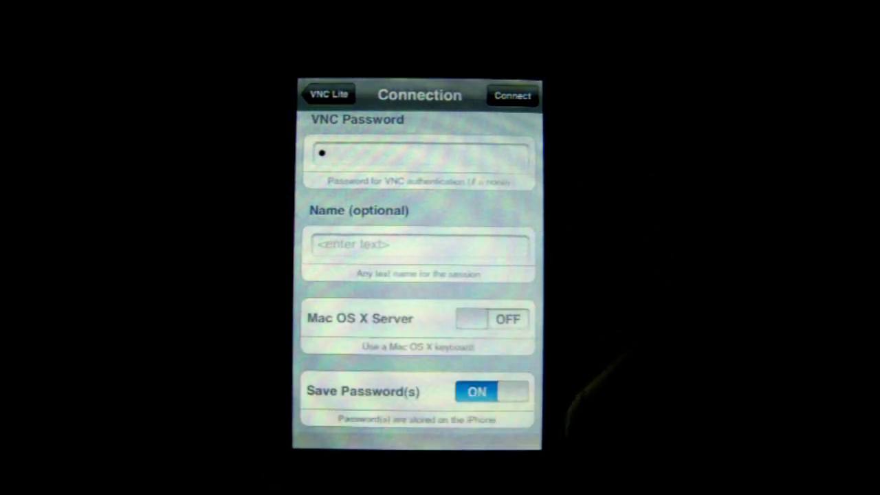